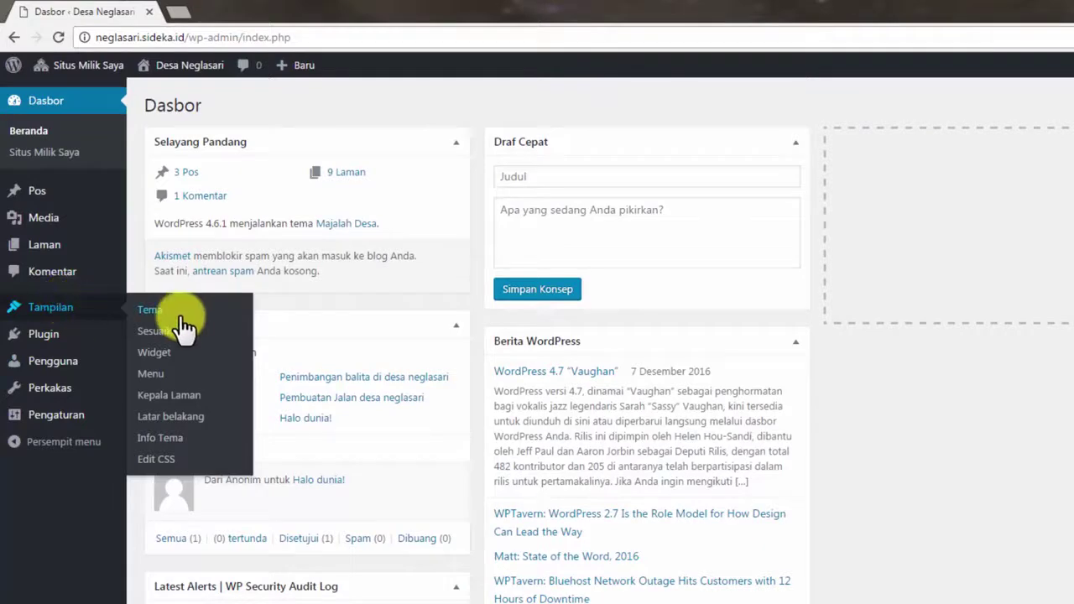
- Open the site's menu editor and load the public site neglasari.sideka.id in a second browser tab
left_click(168, 377)
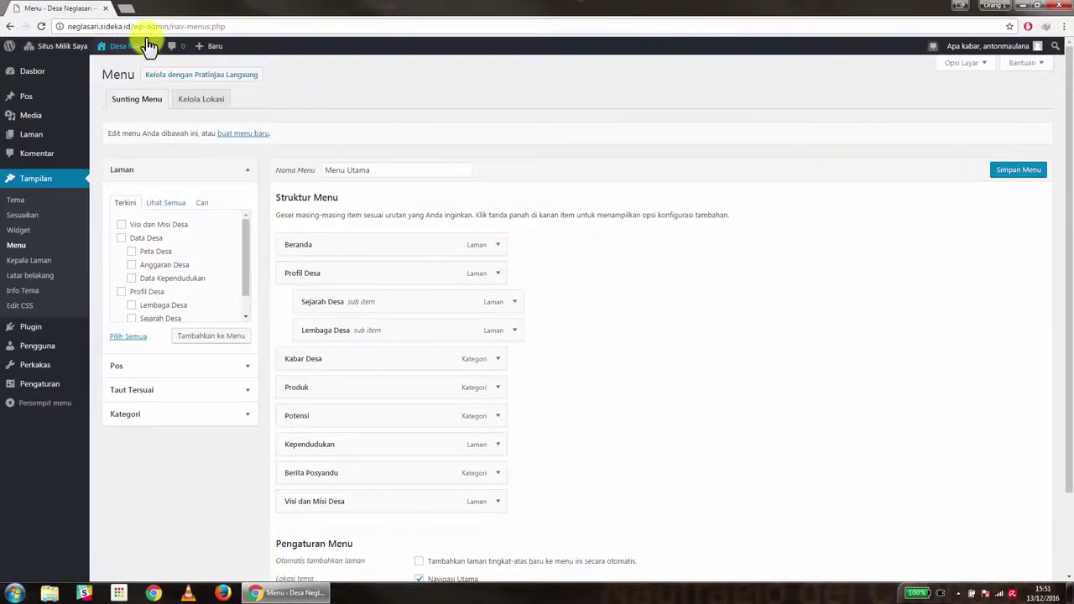
left_click(128, 10)
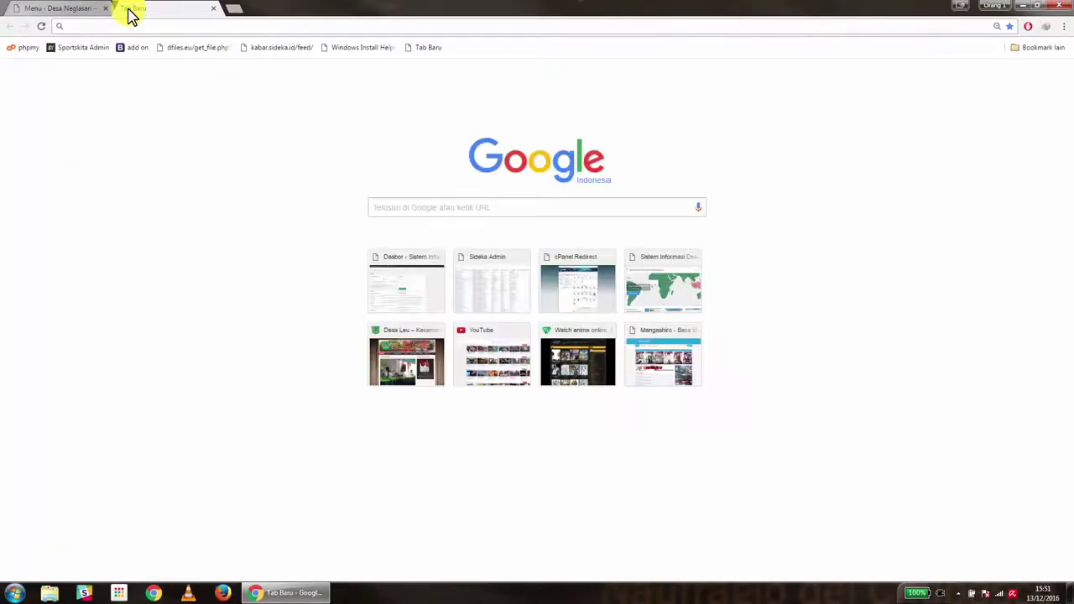
type("neg")
key("Return")
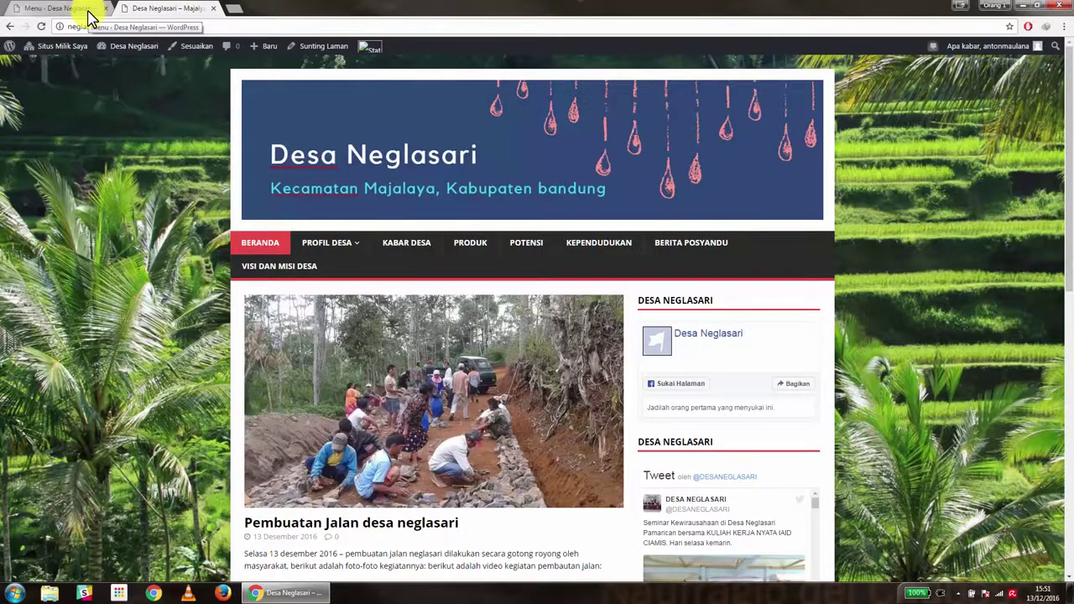
- Reorder the main menu so Kabar Desa and Produk follow Beranda and Profil Desa with its sub-items comes last, and save it
left_click(89, 16)
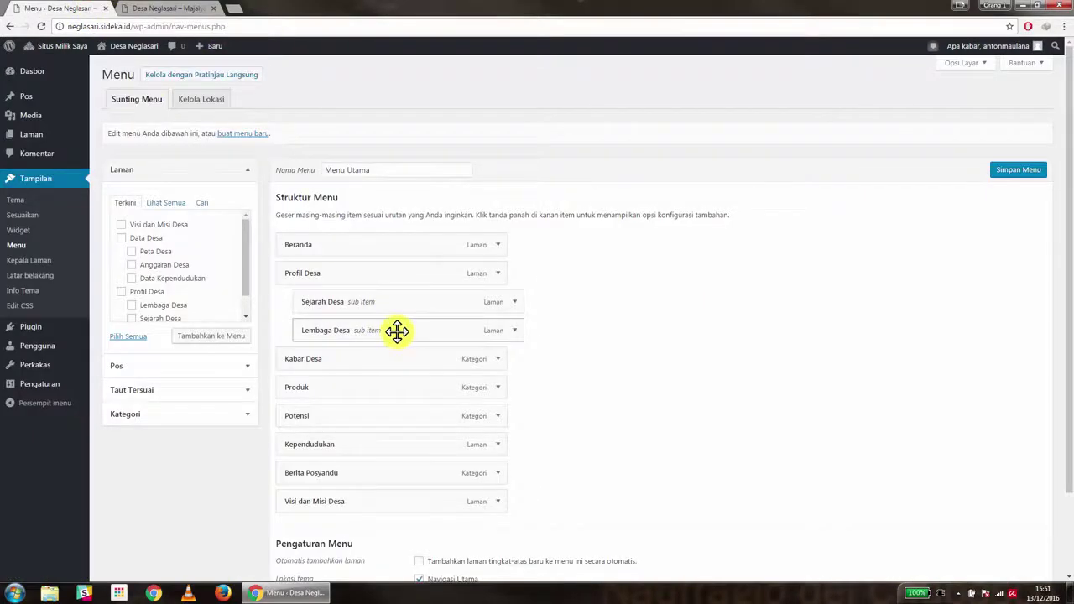
scroll(397, 331, "down", 1)
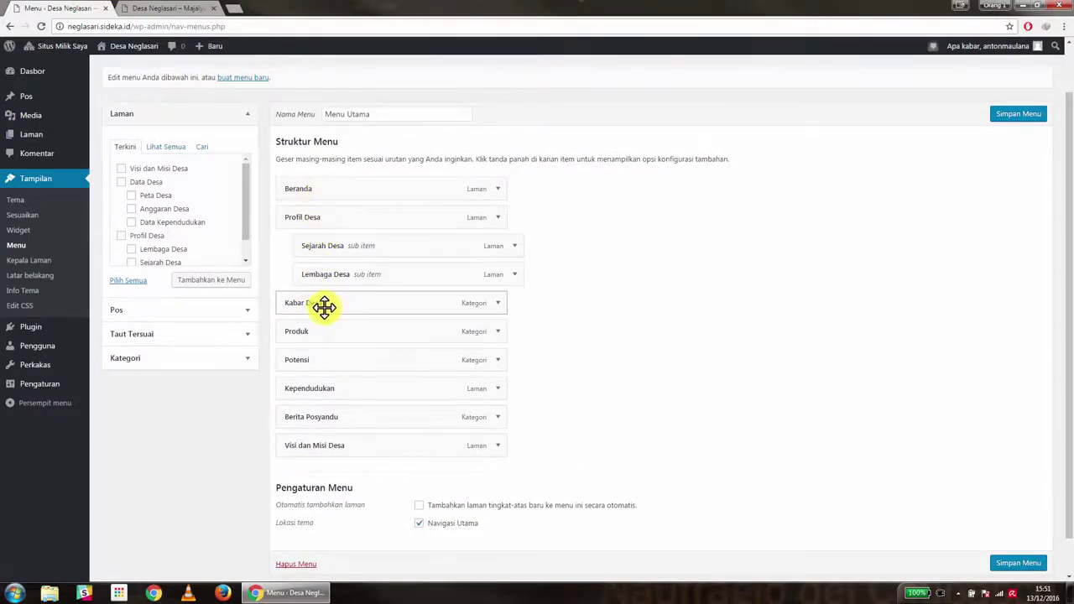
mouse_move(324, 307)
left_mouse_down()
mouse_move(318, 215)
mouse_move(306, 220)
left_mouse_up()
left_click(307, 342)
left_click_drag(300, 303, 330, 279)
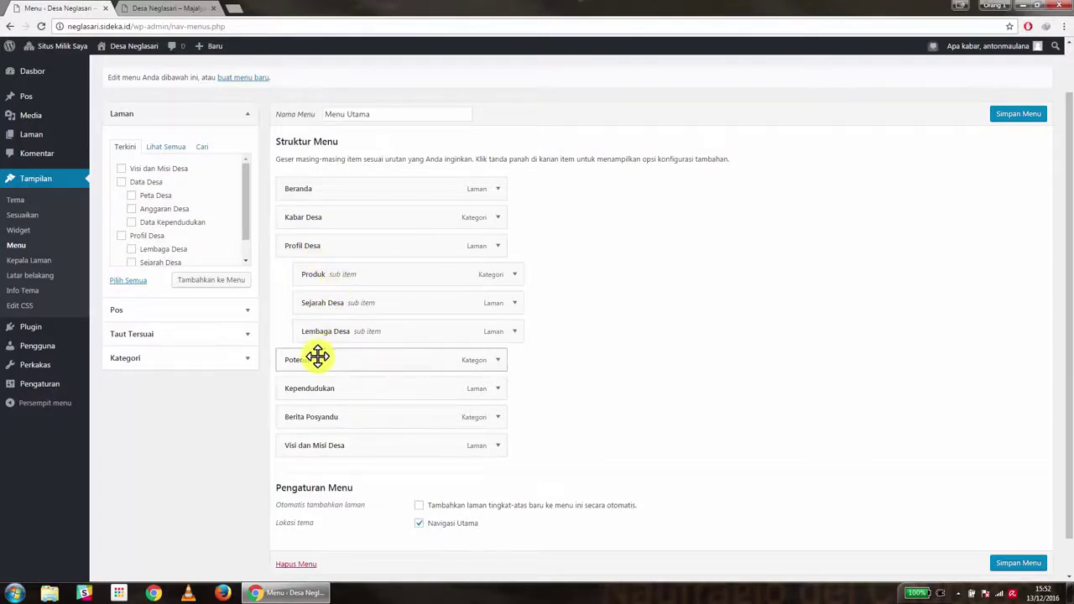
left_click_drag(367, 274, 345, 254)
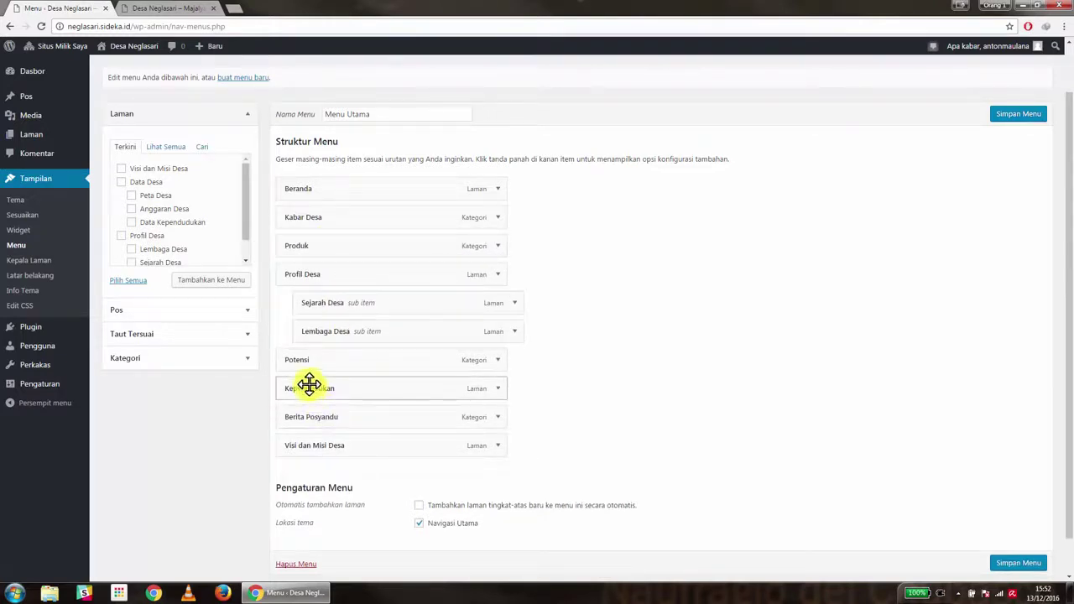
left_click_drag(335, 276, 336, 402)
left_click(1012, 138)
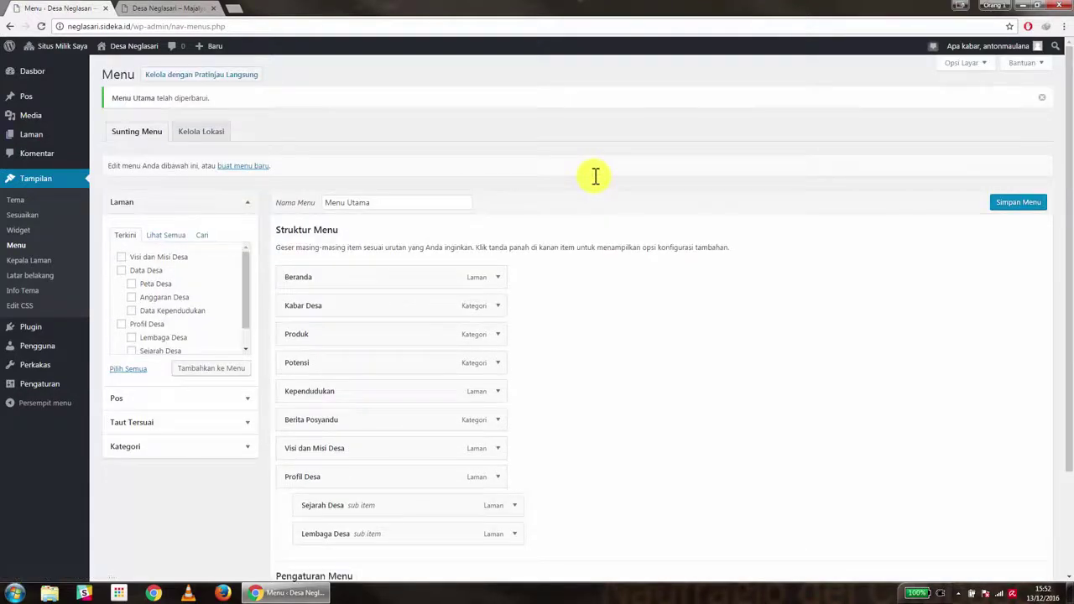
- Check the reordered navigation and the Profil Desa submenu on the public site, and return to the menu editor
left_click(185, 17)
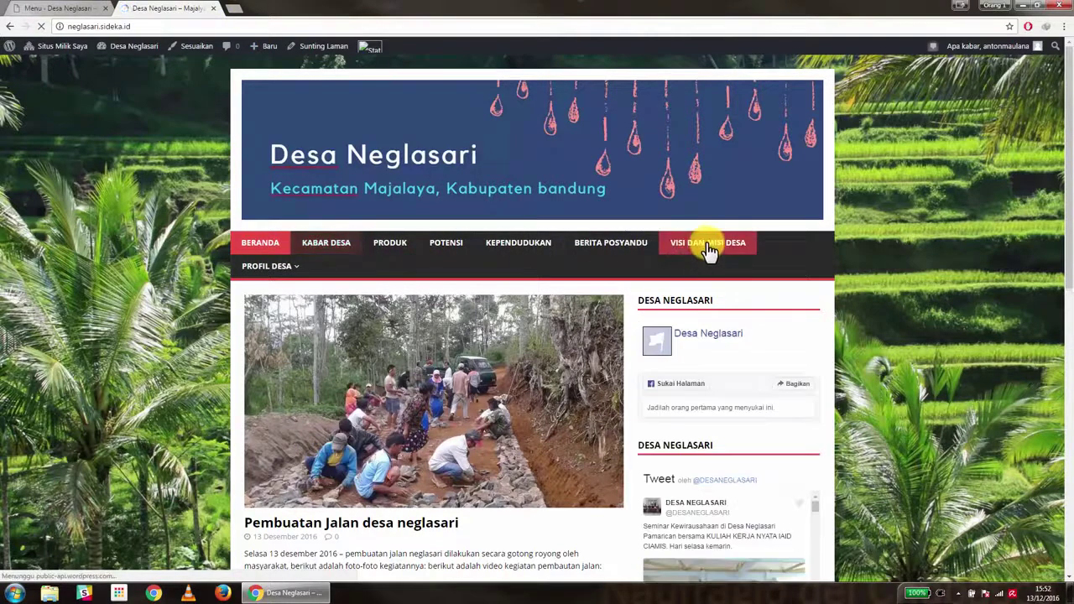
mouse_move(287, 271)
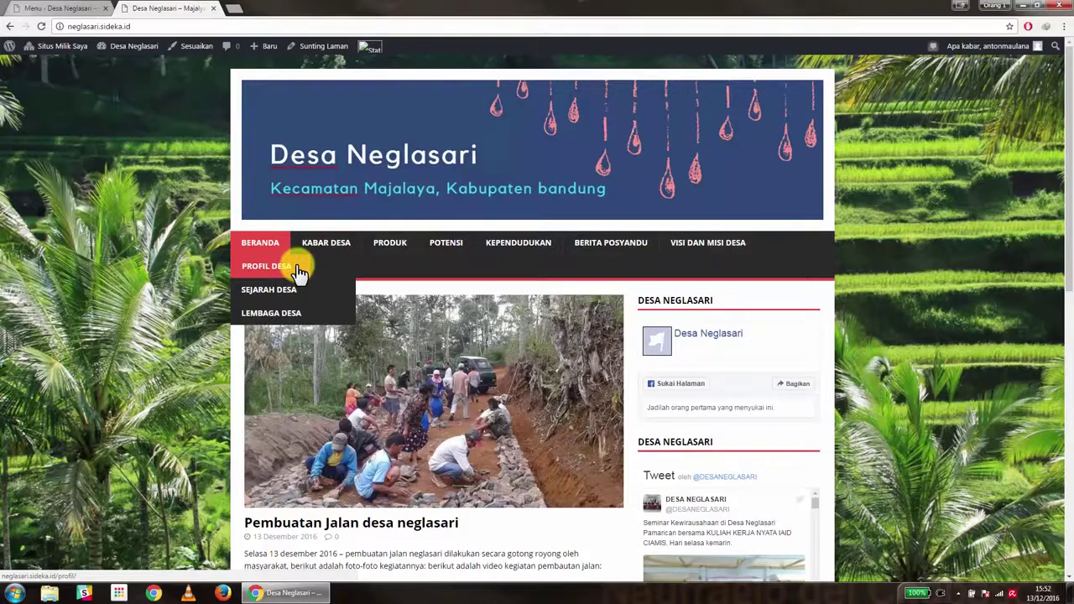
left_click(84, 9)
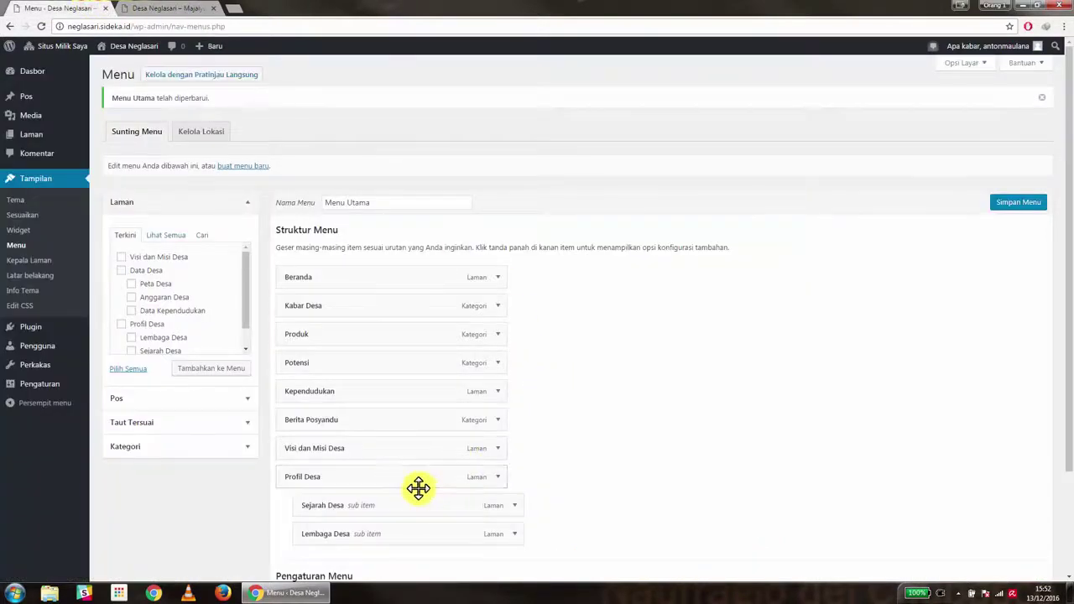
- Turn Sejarah Desa and Lembaga Desa into top-level items, with Sejarah Desa above Profil Desa, and save the menu
scroll(478, 443, "down", 1)
scroll(479, 442, "down", 1)
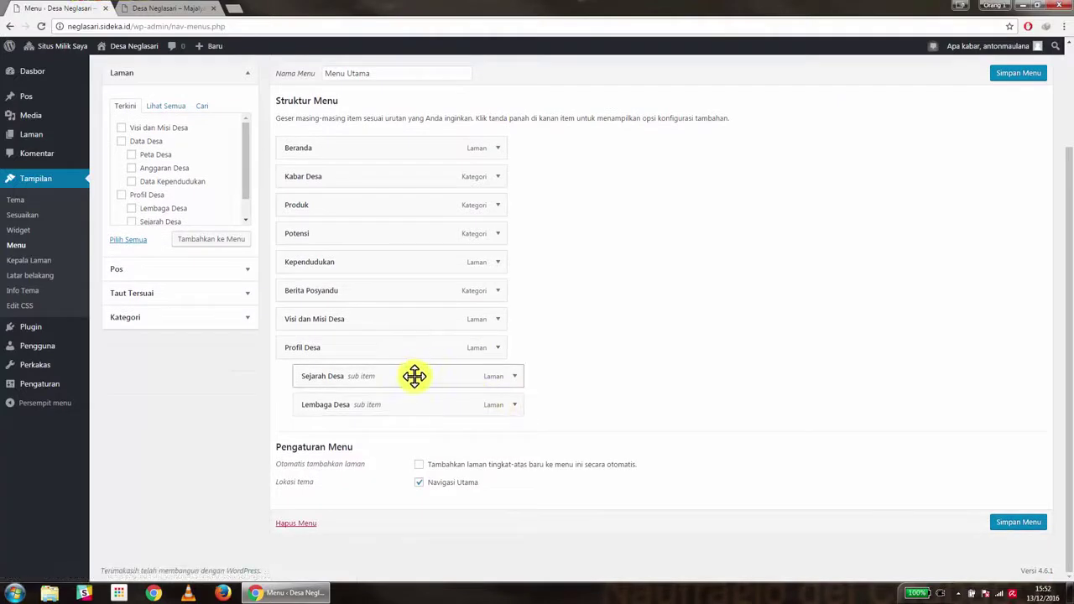
mouse_move(415, 377)
left_mouse_down()
mouse_move(386, 379)
mouse_move(395, 417)
mouse_move(378, 410)
mouse_move(395, 388)
mouse_move(391, 370)
mouse_move(396, 382)
left_mouse_up()
left_click_drag(386, 433, 369, 430)
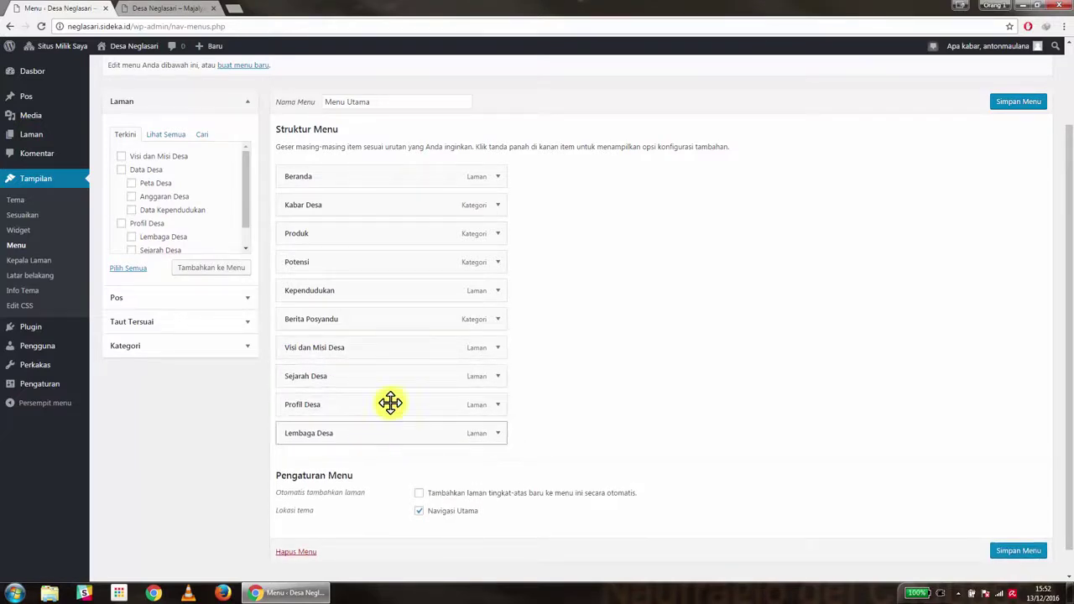
left_click(1004, 104)
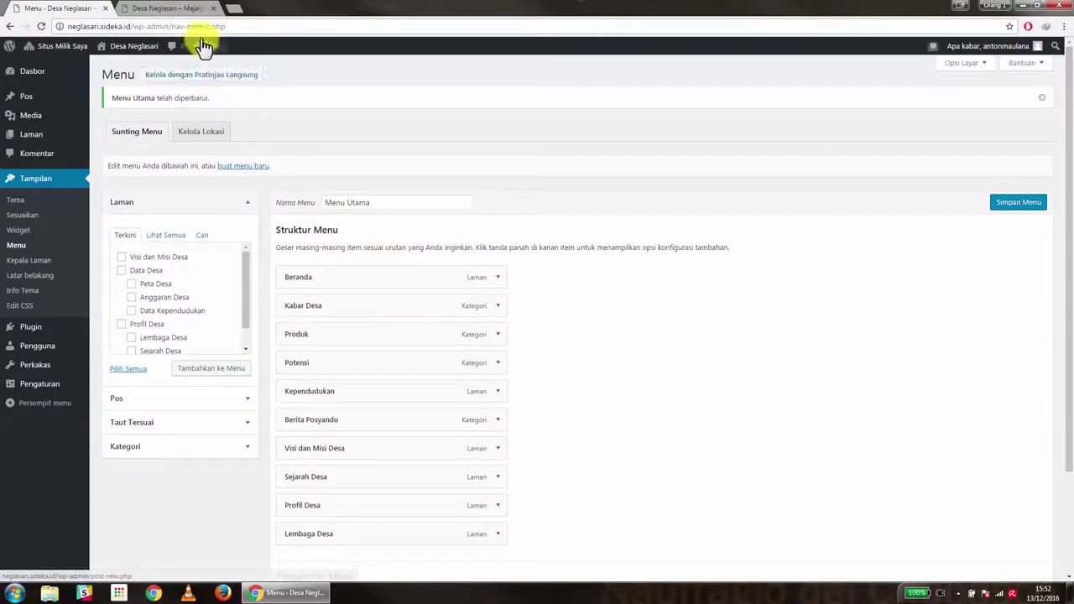
- Check the flattened navigation bar on the public site and return to the menu editor
left_click(178, 8)
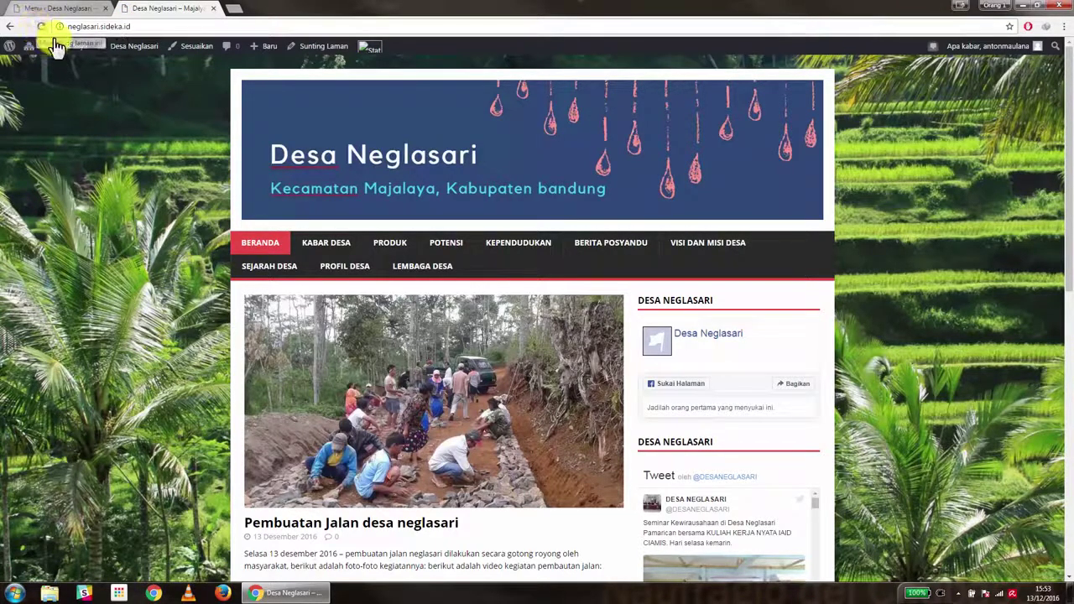
mouse_move(59, 48)
left_click(62, 10)
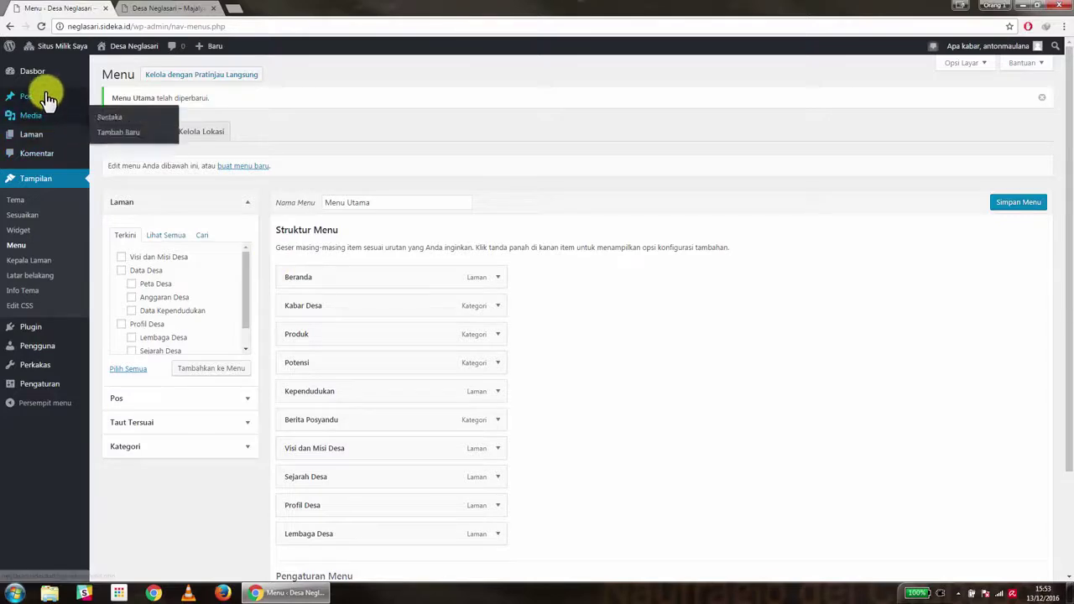
- Create a new page titled "Tentang Desa" and publish it
mouse_move(47, 99)
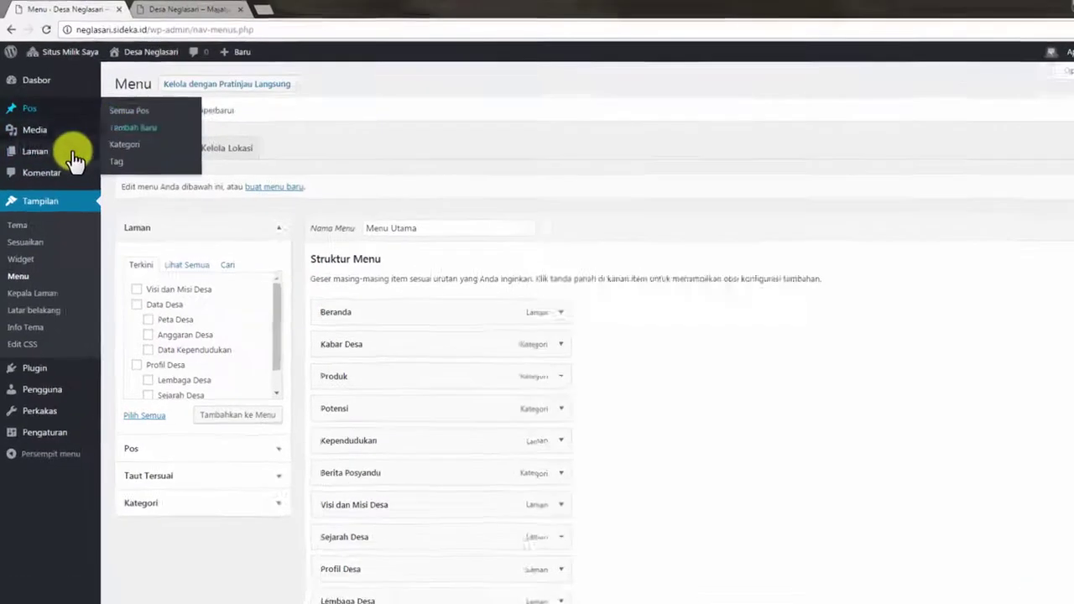
mouse_move(41, 134)
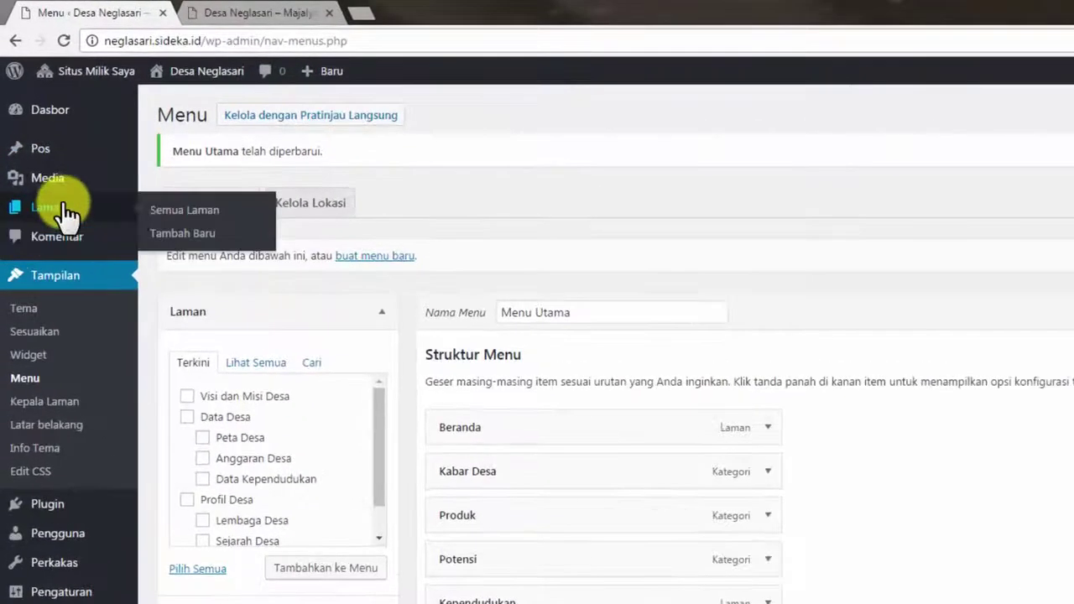
left_click(163, 233)
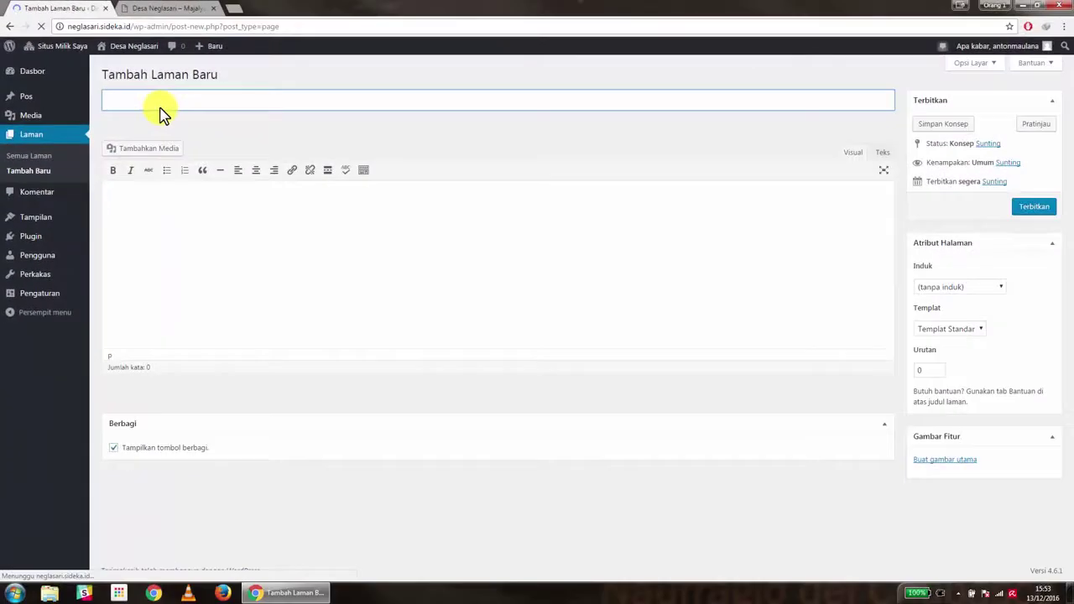
type("Tentang Desa")
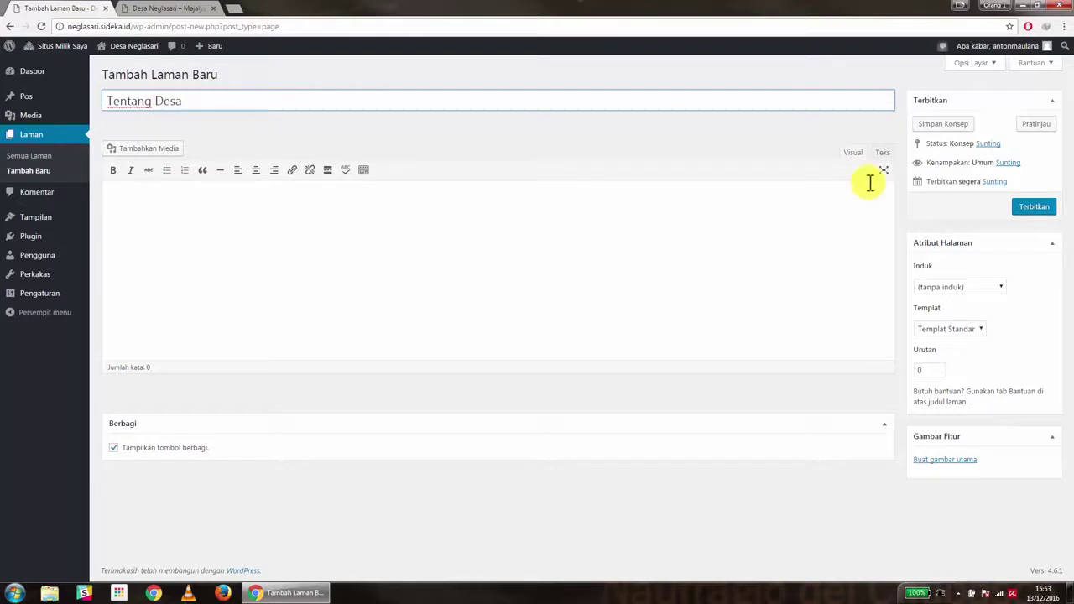
left_click(1033, 205)
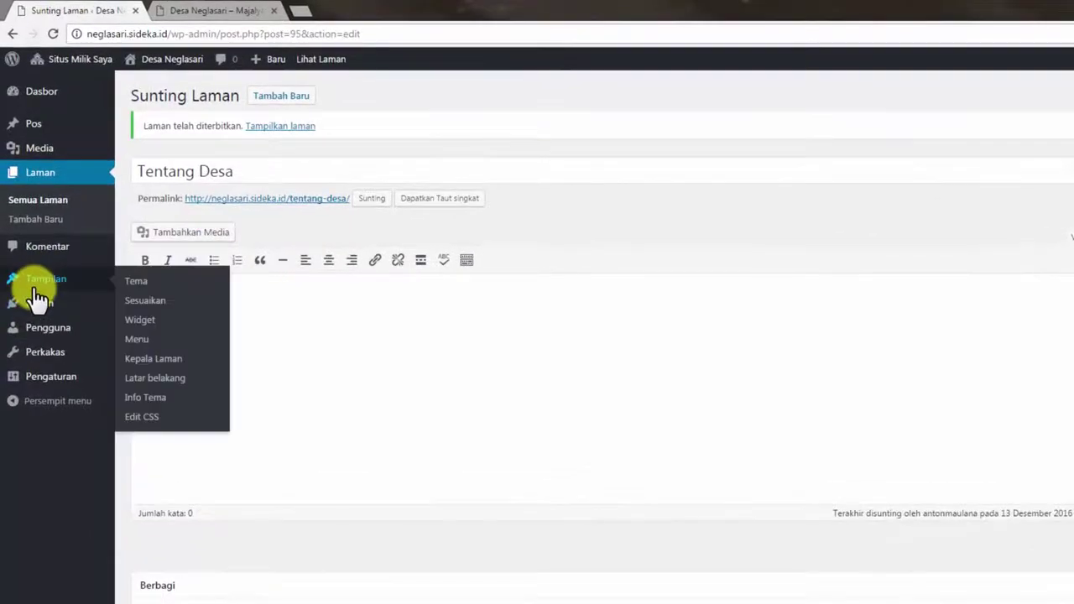
- Add the Tentang Desa page to Menu Utama in the menu editor
mouse_move(93, 282)
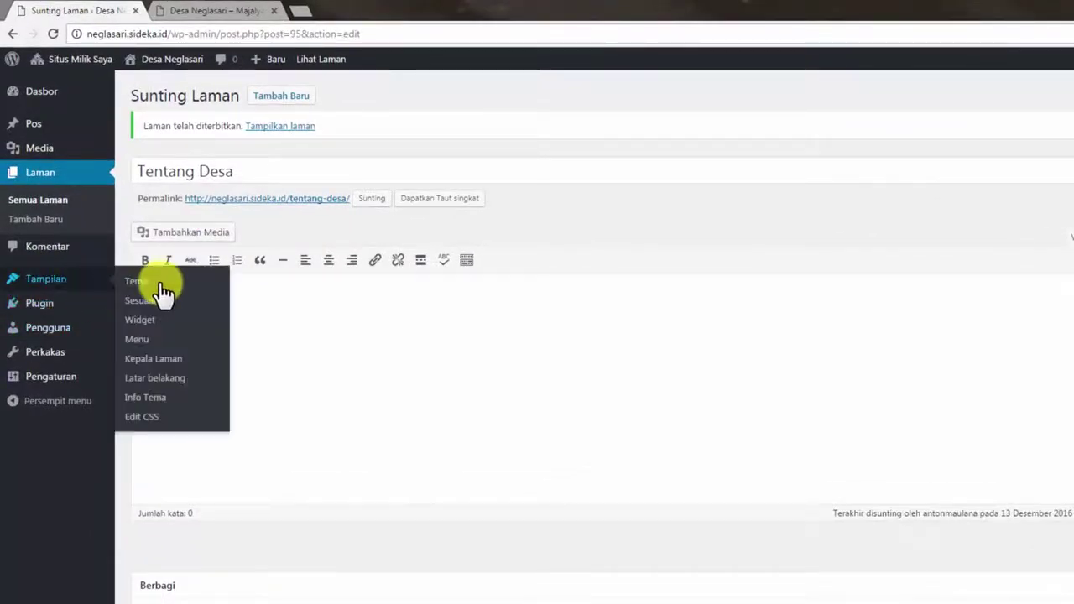
left_click(172, 340)
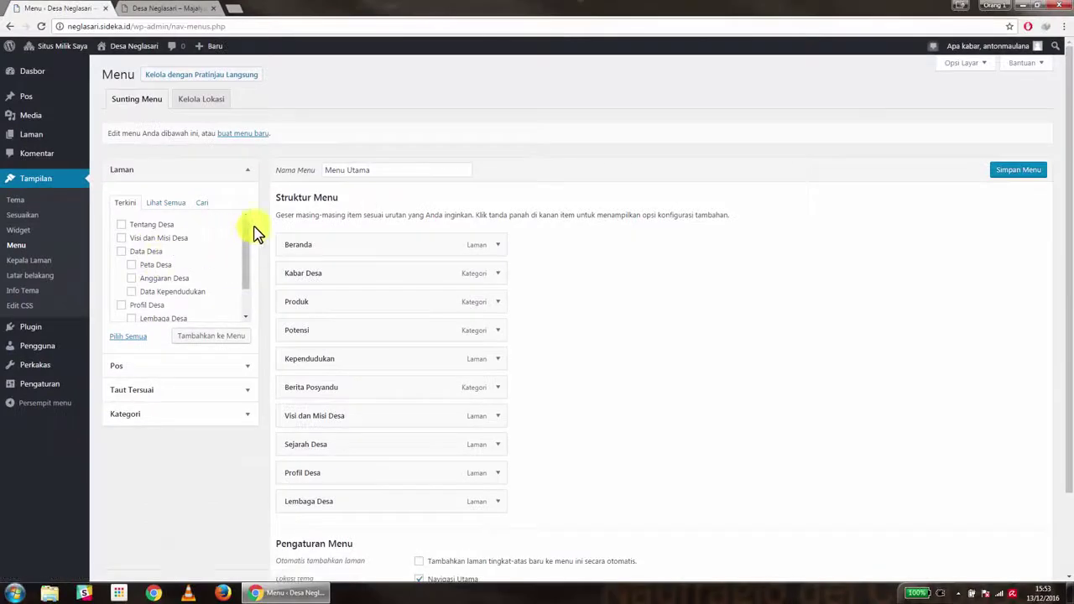
left_click_drag(246, 228, 164, 236)
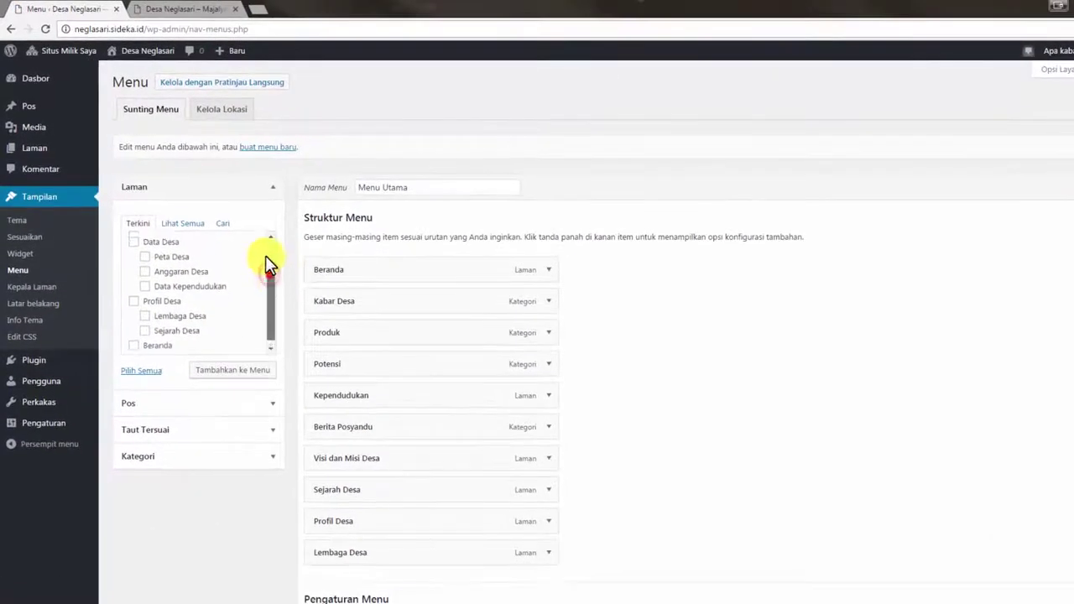
left_click(137, 249)
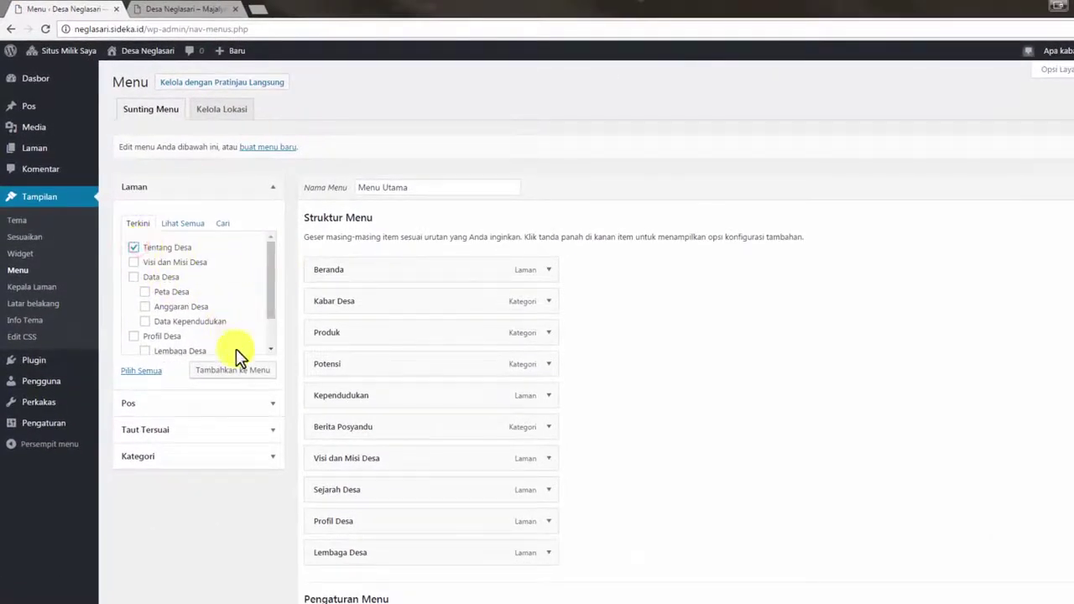
left_click(241, 370)
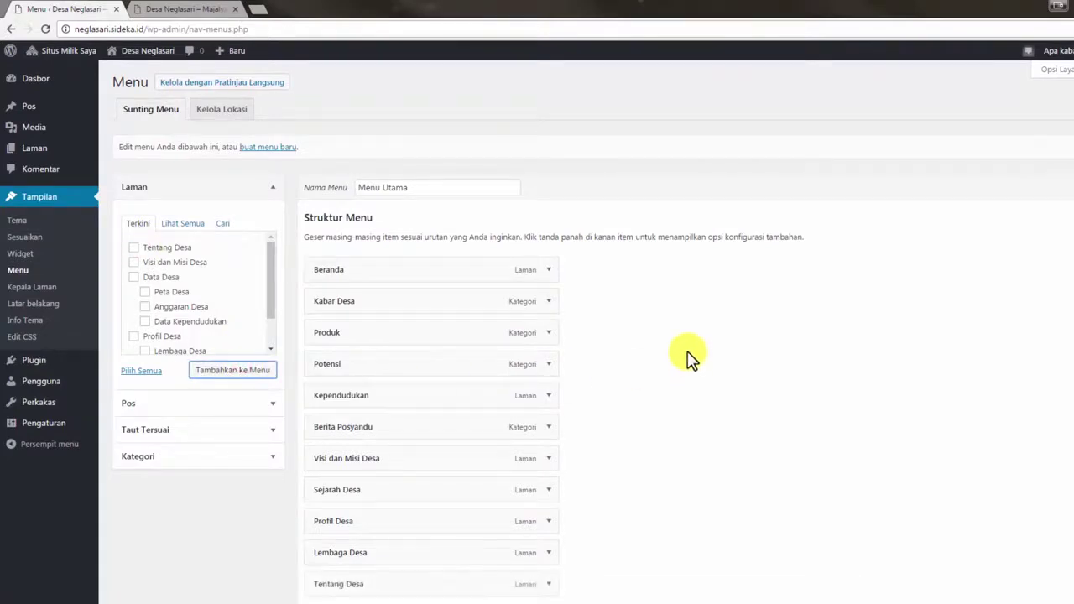
- Move Tentang Desa below Produk, nest Visi dan Misi Desa, Lembaga Desa, Kependudukan and Potensi under it, and save the menu
left_click_drag(451, 582, 450, 368)
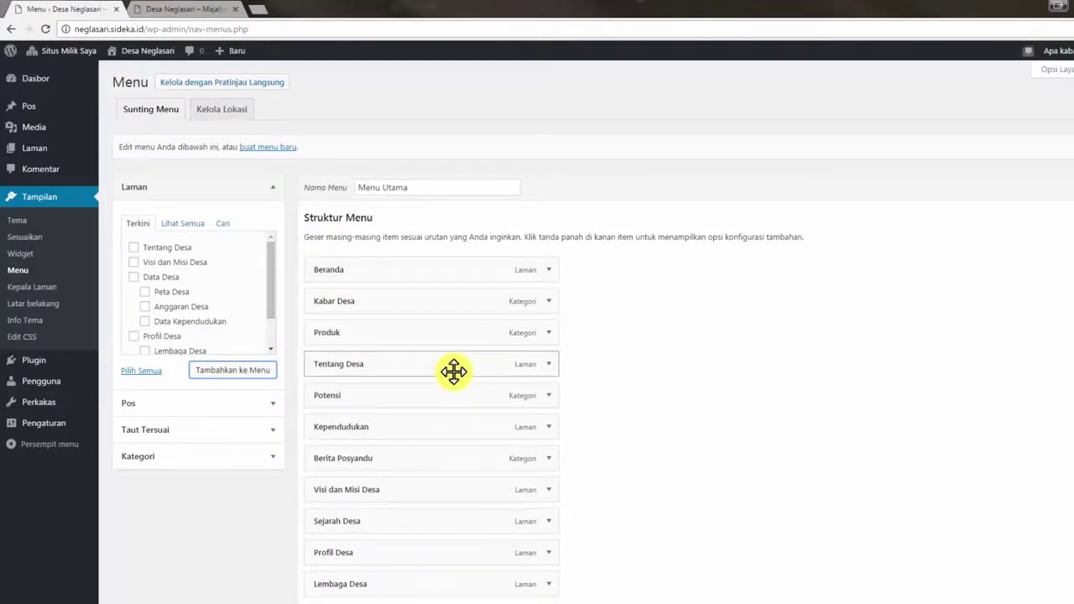
left_click_drag(378, 489, 408, 394)
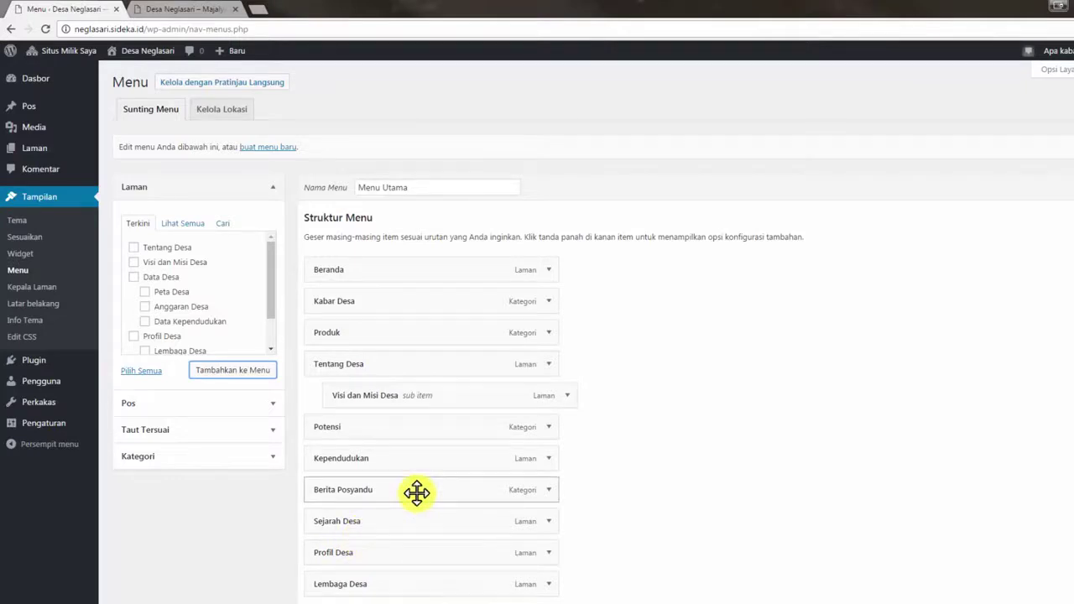
left_click_drag(355, 574, 372, 424)
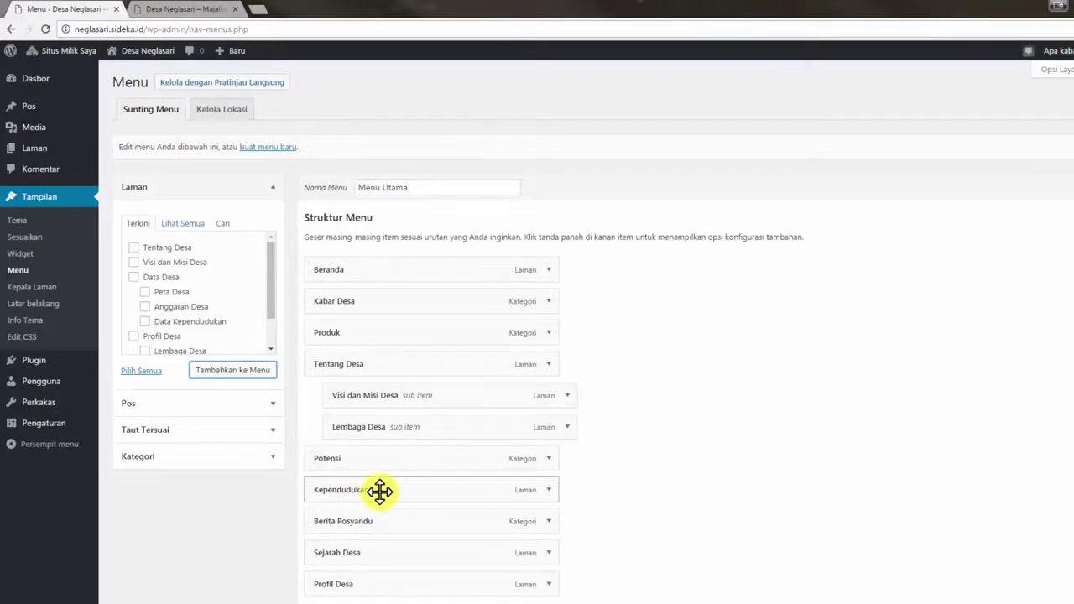
left_click_drag(385, 478, 405, 492)
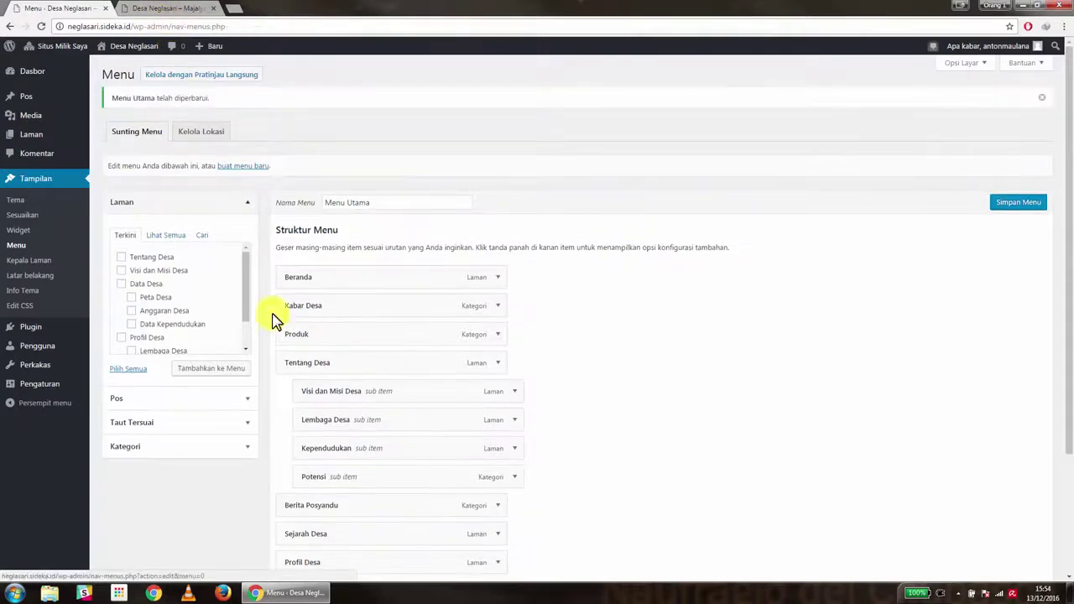
- Check the Tentang Desa submenu and page on the reloaded public site, and return to the menu editor
left_click(144, 7)
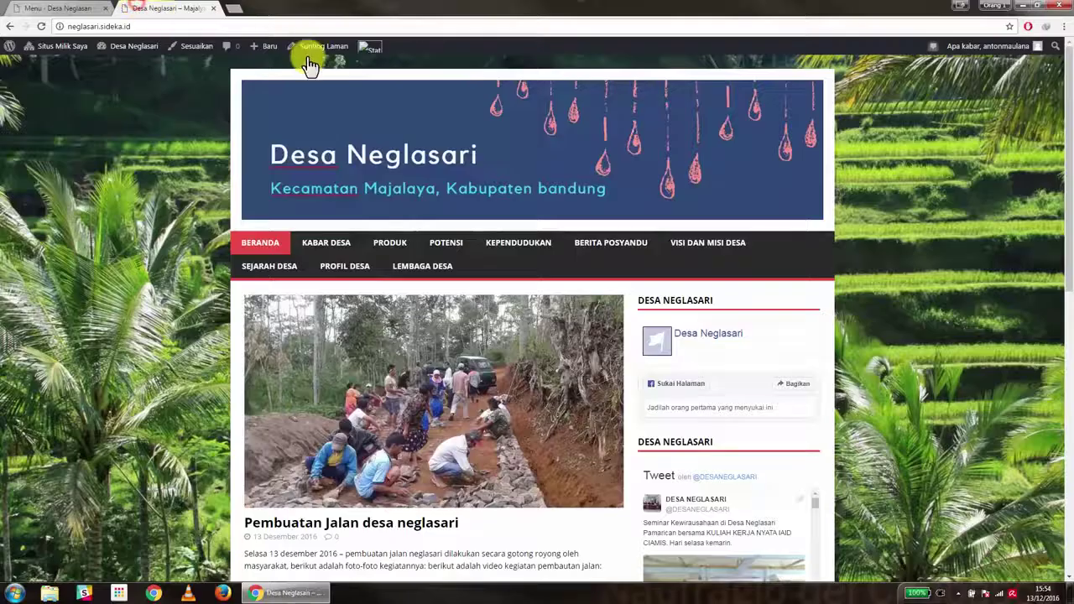
left_click(41, 26)
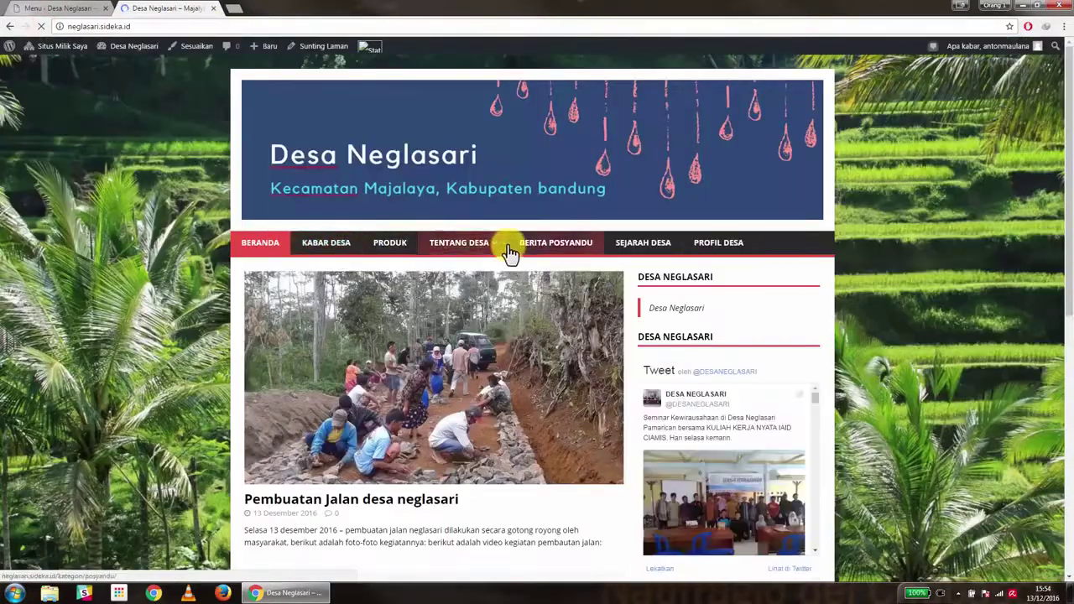
mouse_move(483, 254)
left_click(470, 244)
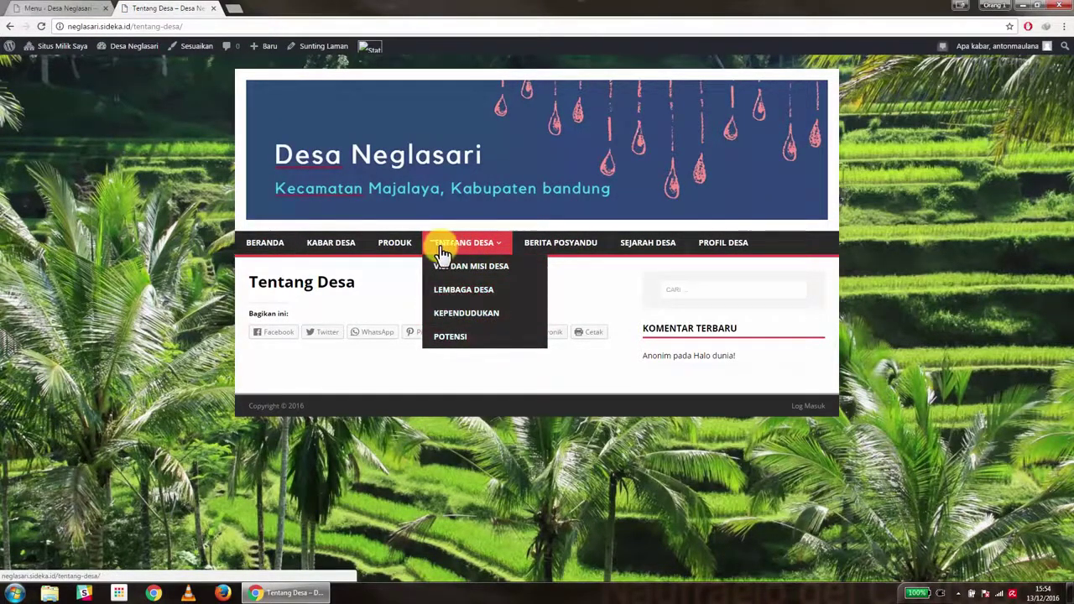
left_click(261, 250)
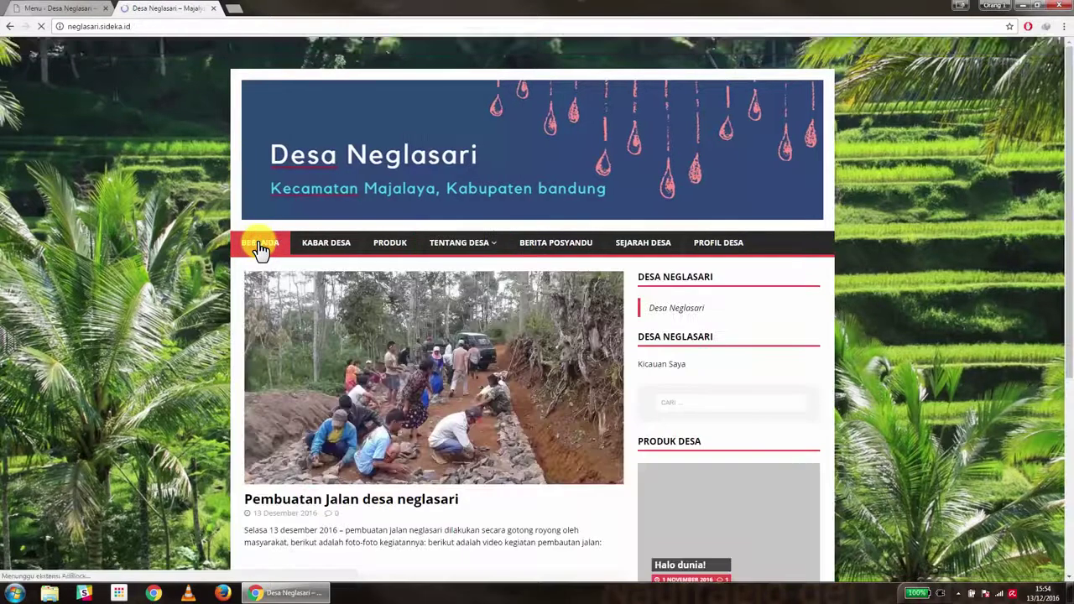
left_click(51, 8)
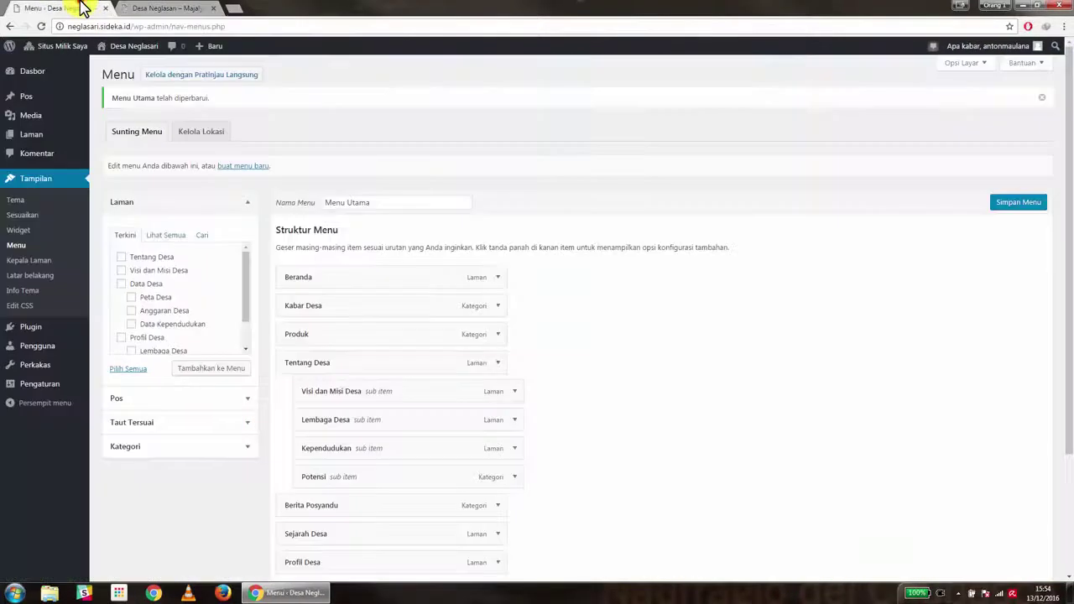
left_click(498, 366)
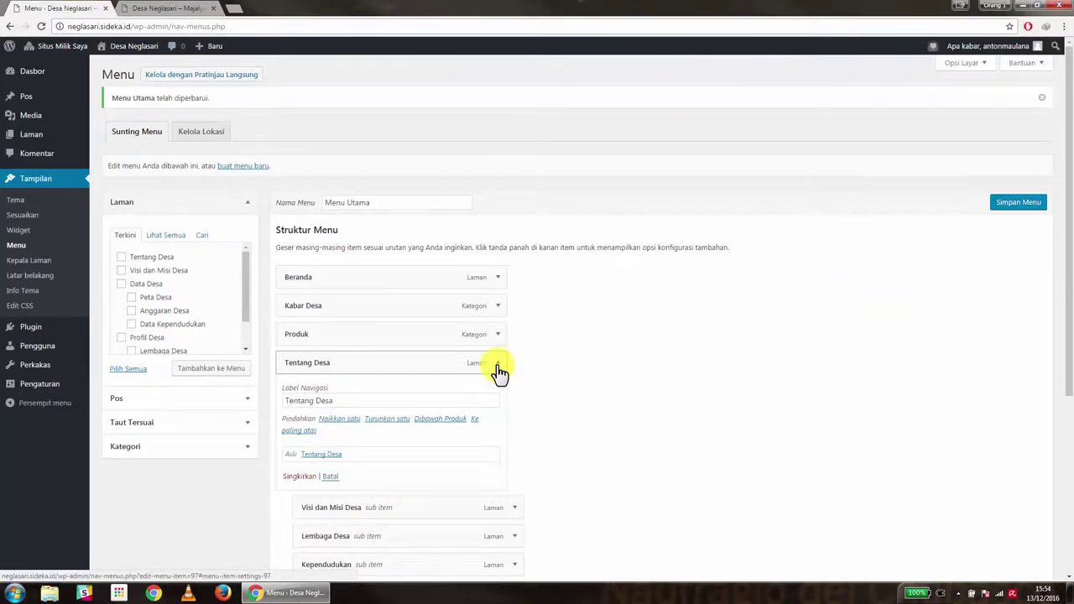
scroll(501, 372, "down", 1)
left_click(497, 308)
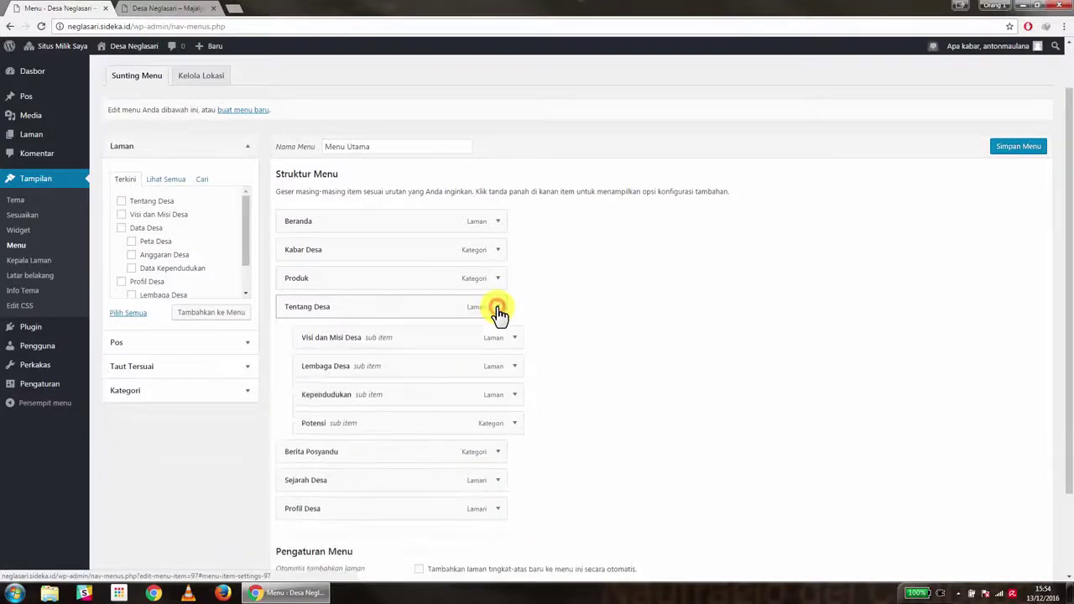
- Nest Lembaga Desa under Visi dan Misi Desa, with Kependudukan and Potensi one level below Lembaga Desa, and save the menu
left_click_drag(378, 364, 406, 422)
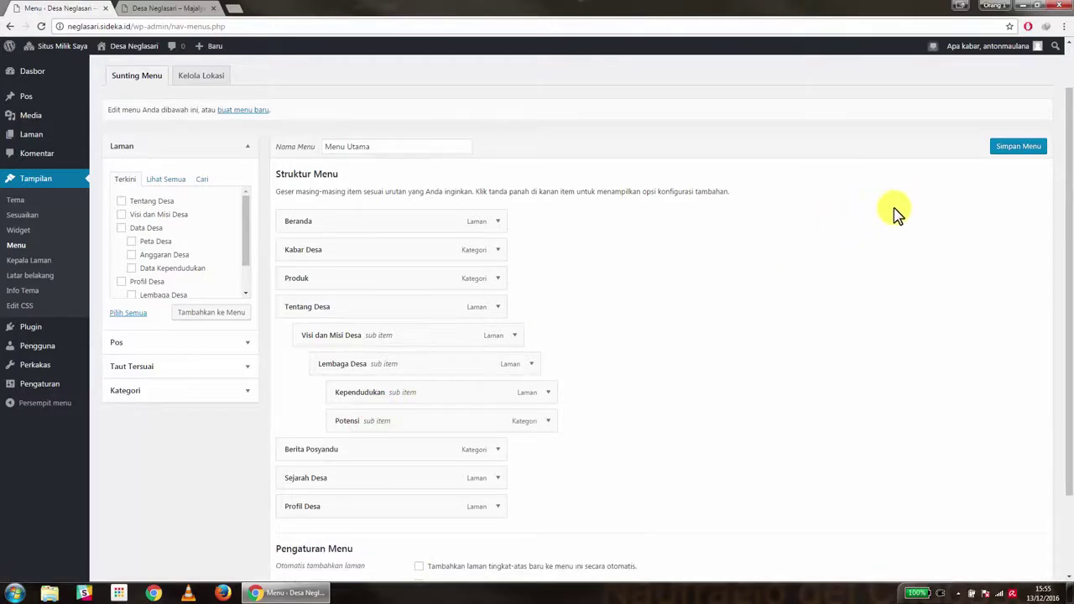
left_click(1020, 147)
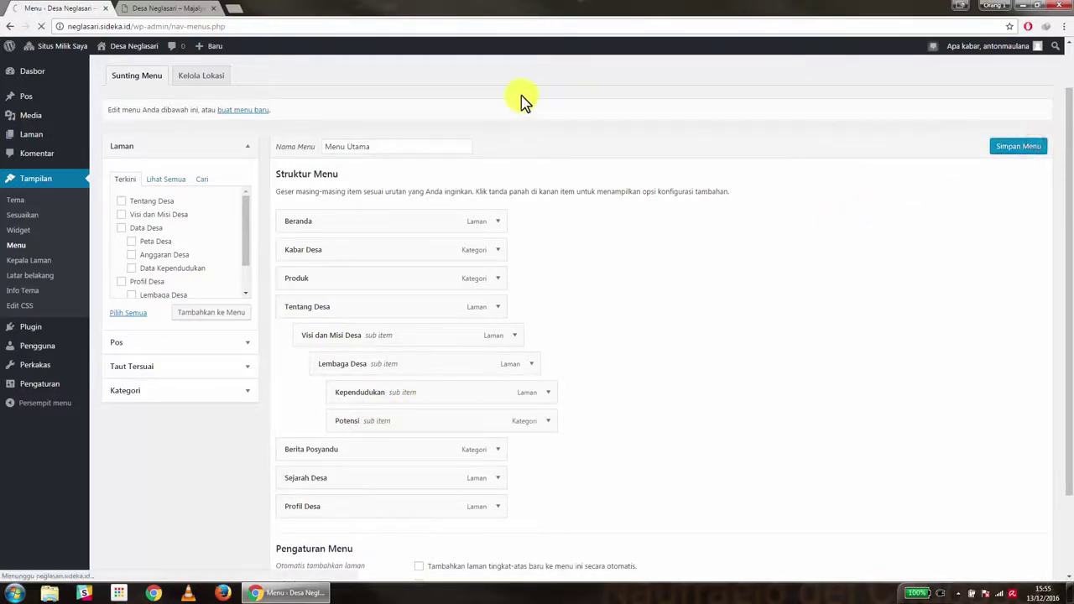
- Reload the public site and check the multi-level submenu under Tentang Desa, from Visi dan Misi Desa to Lembaga Desa
left_click(175, 13)
mouse_move(464, 244)
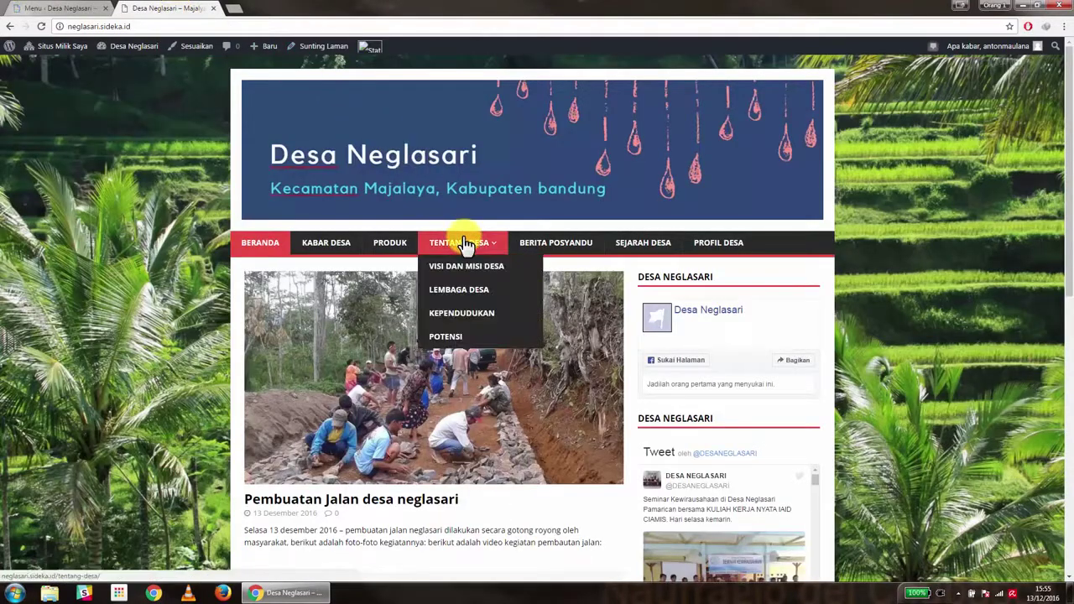
left_click(41, 26)
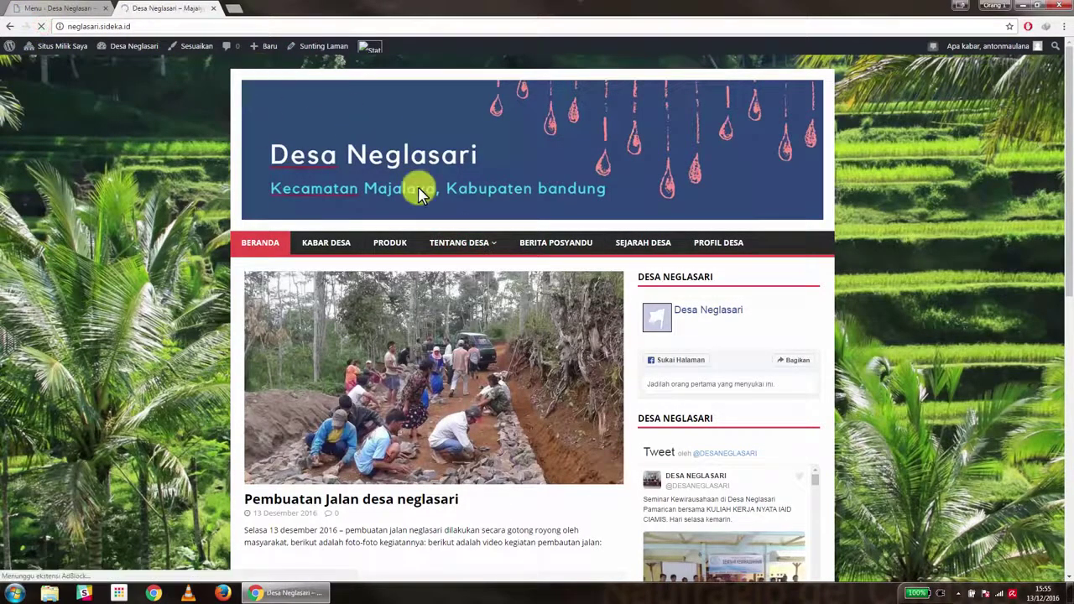
mouse_move(483, 264)
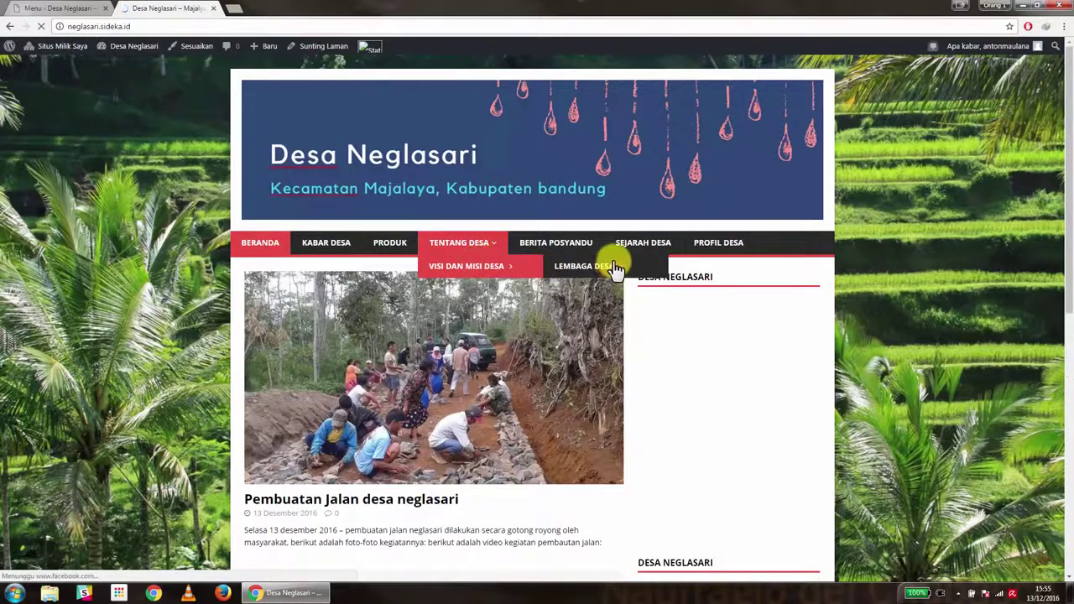
mouse_move(614, 267)
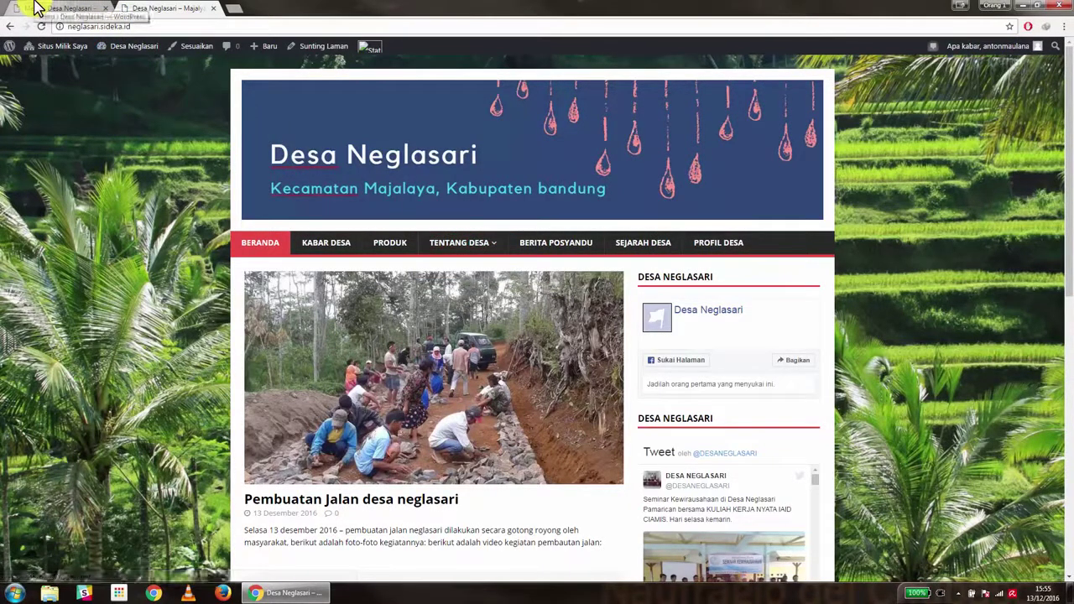
key("F11")
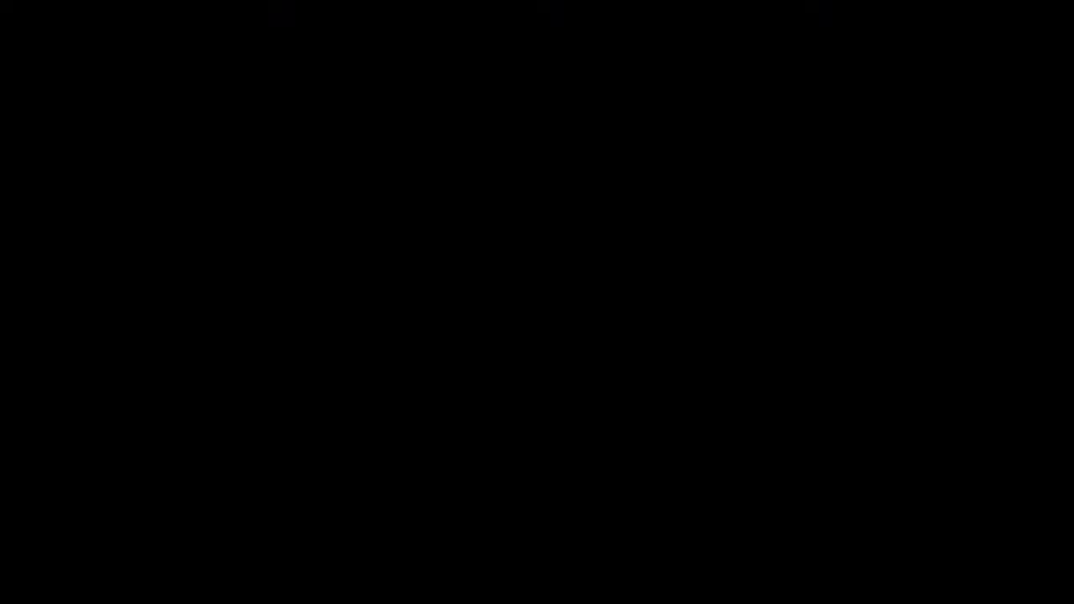